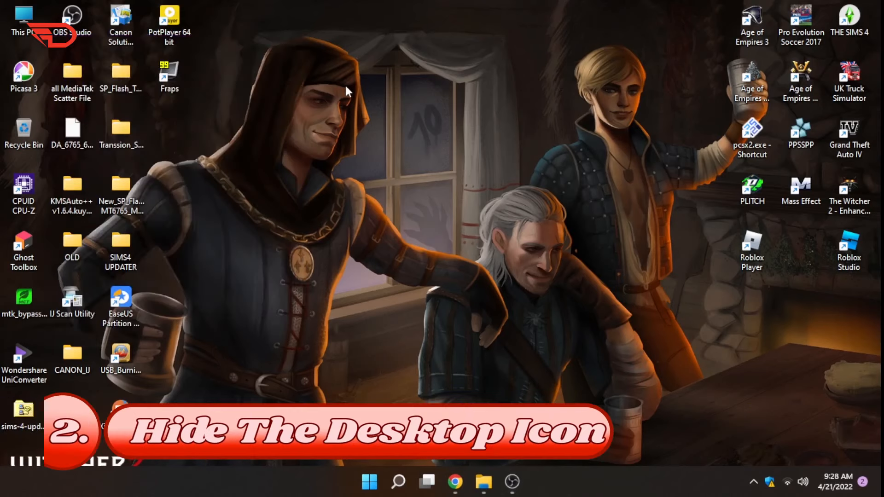
# Hide all icons on the desktop.
pyautogui.rightClick(346, 86)
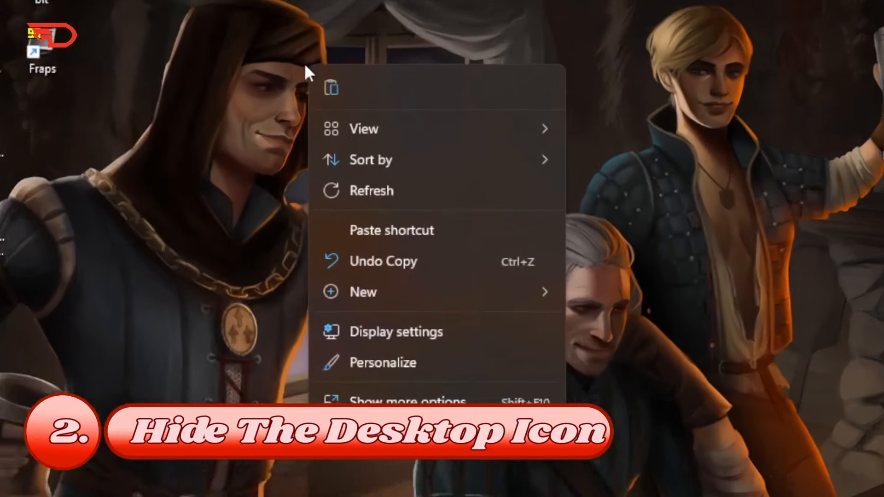
pyautogui.moveTo(426, 118)
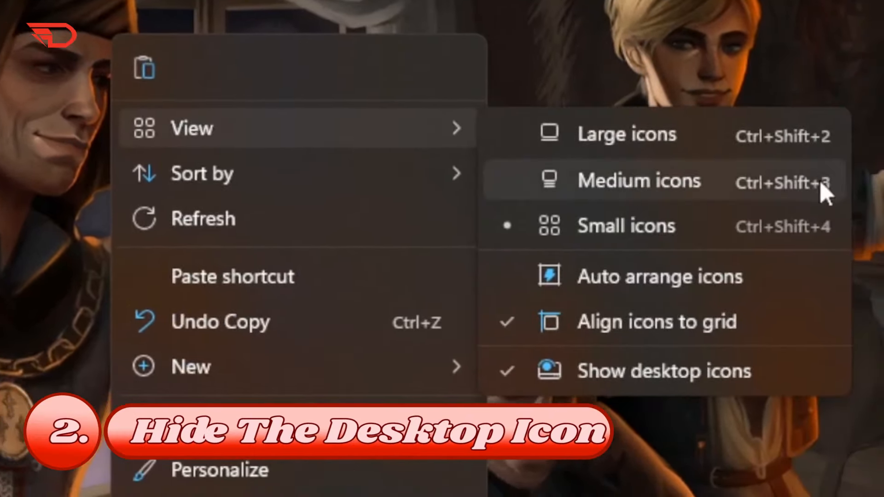
pyautogui.click(785, 373)
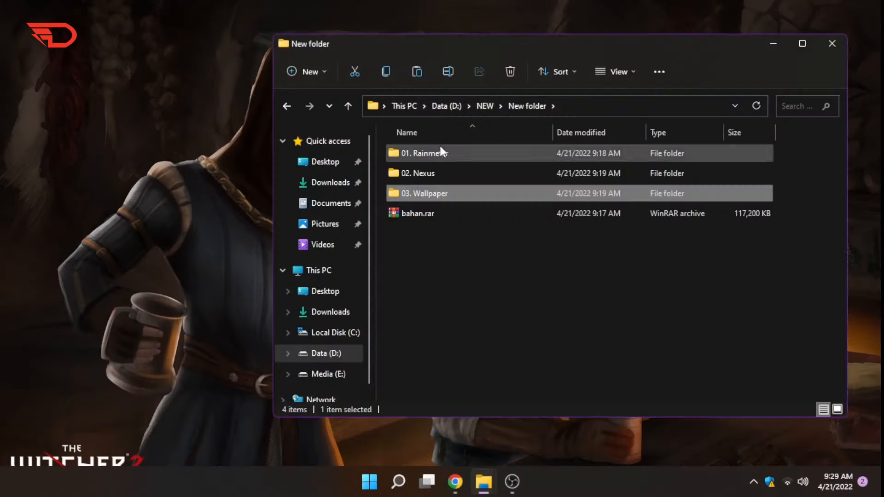
# Launch the Rainmeter-4.5.3.exe installer from the 01. Rainmeter folder.
pyautogui.doubleClick(440, 151)
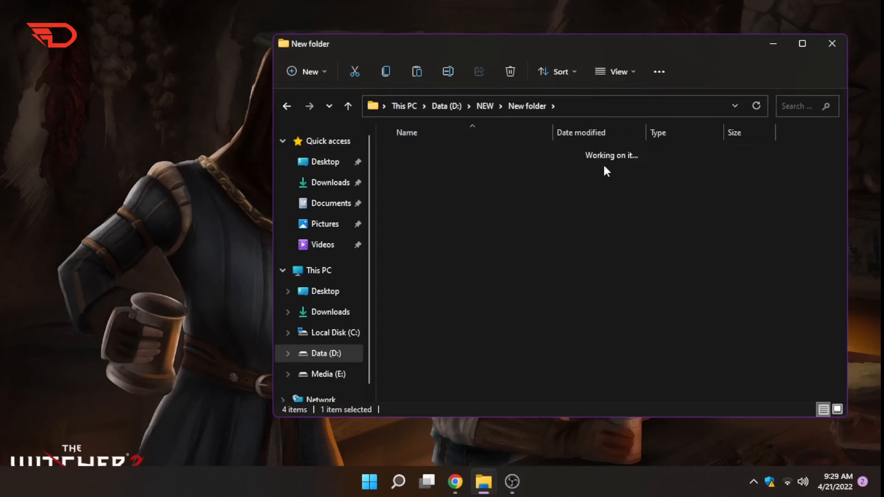
pyautogui.doubleClick(457, 194)
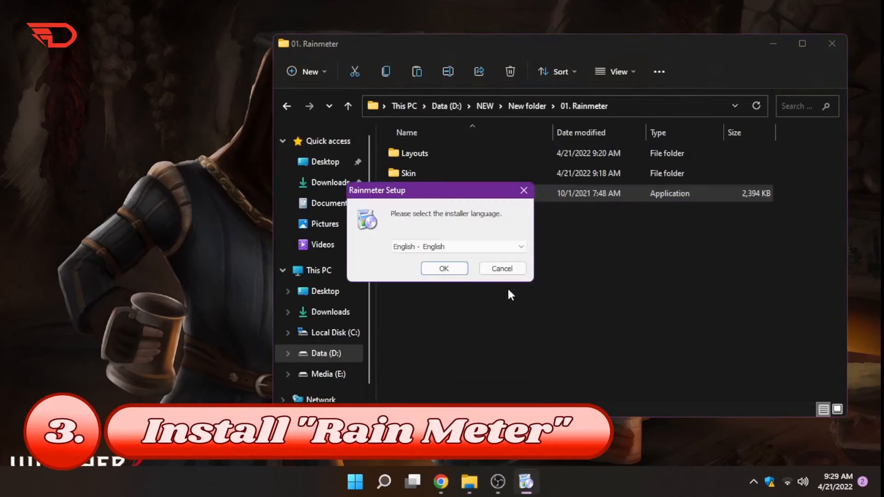
pyautogui.click(508, 248)
pyautogui.click(640, 259)
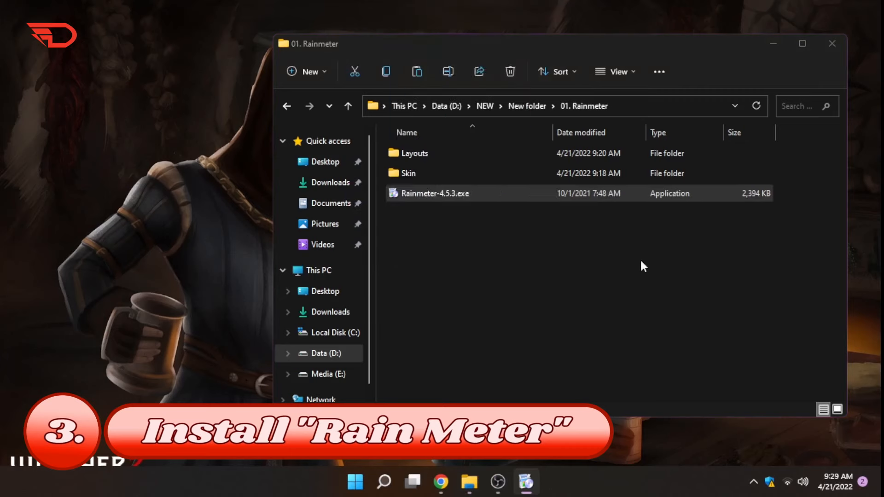
pyautogui.click(468, 195)
pyautogui.doubleClick(468, 194)
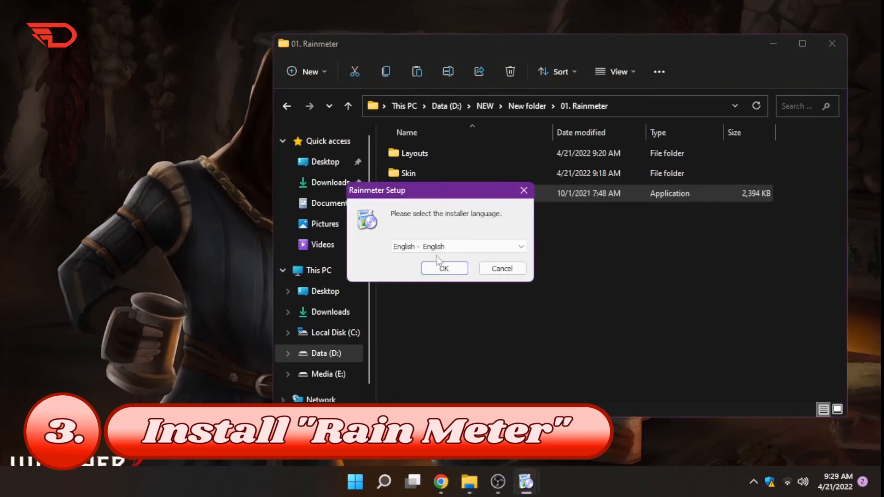
# Install Rainmeter in English as a standard installation, keeping the 64-bit version and launch on startup options.
pyautogui.click(447, 267)
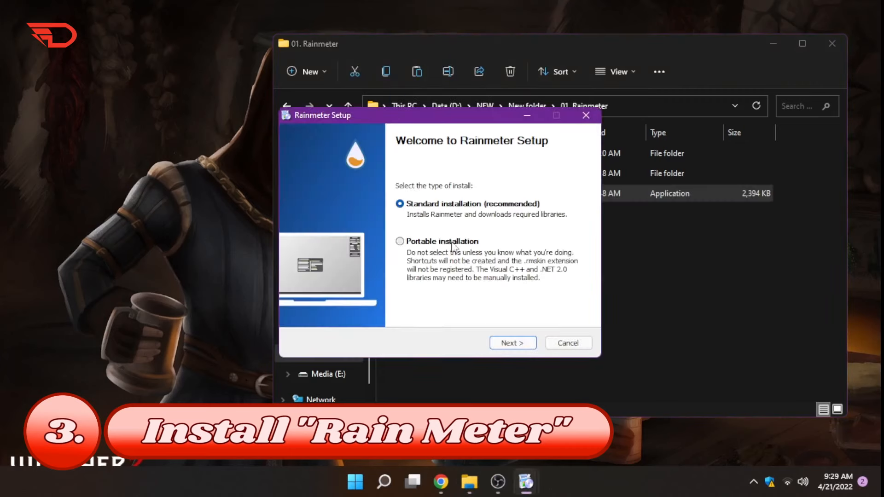
pyautogui.click(514, 344)
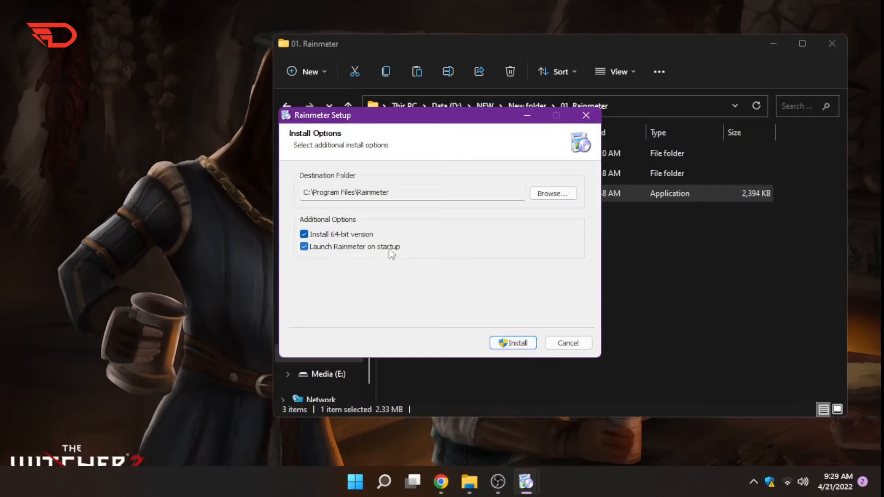
pyautogui.click(506, 341)
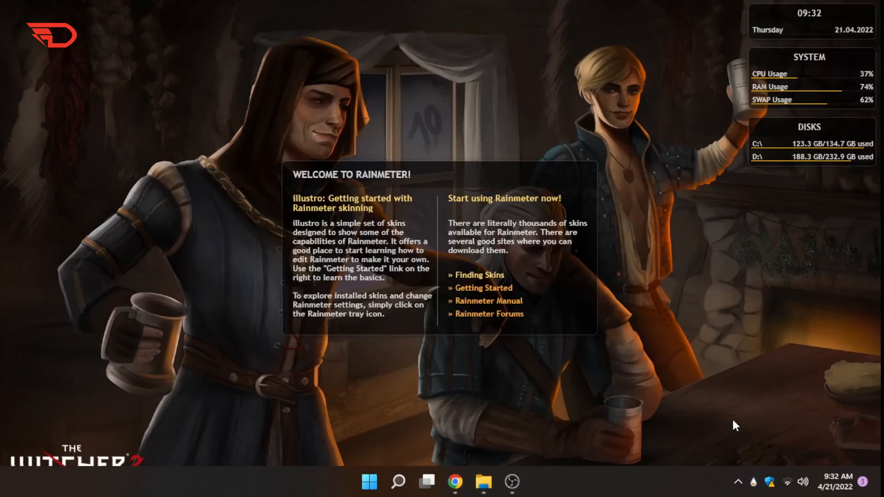
# Unload the default illustro skins from the desktop: Welcome, the clock, System and Disks.
pyautogui.rightClick(515, 177)
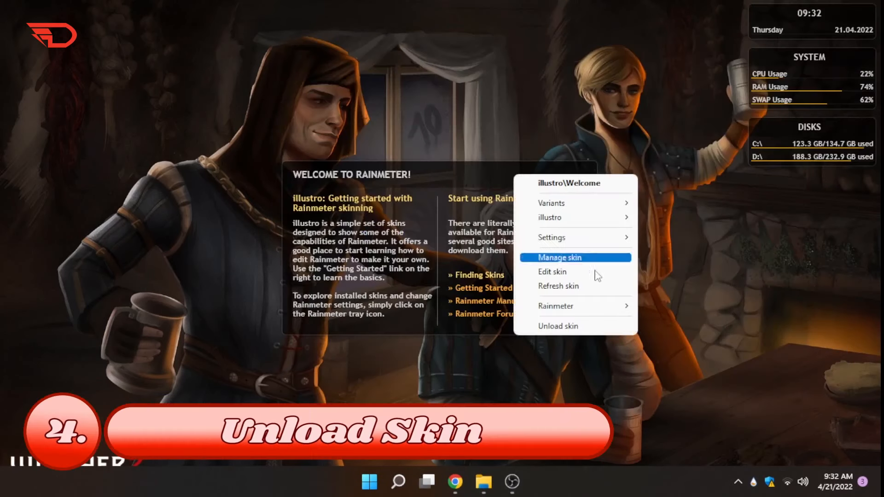
pyautogui.click(589, 326)
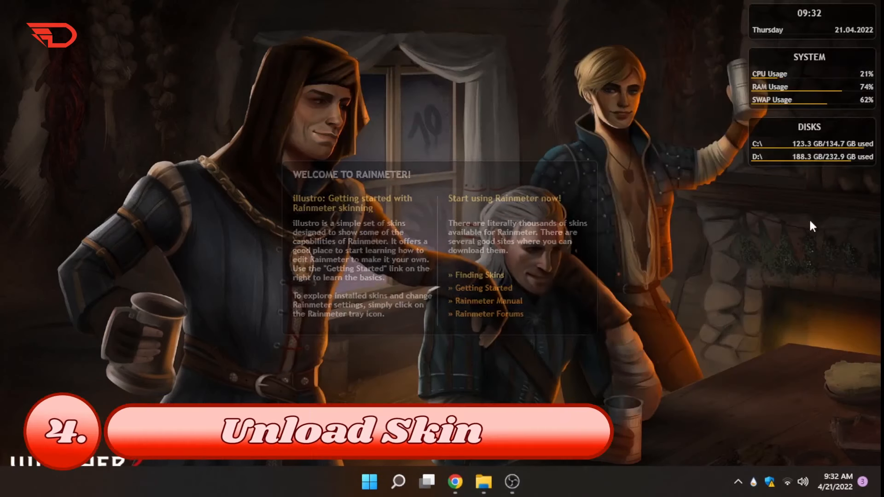
pyautogui.rightClick(814, 21)
pyautogui.click(827, 168)
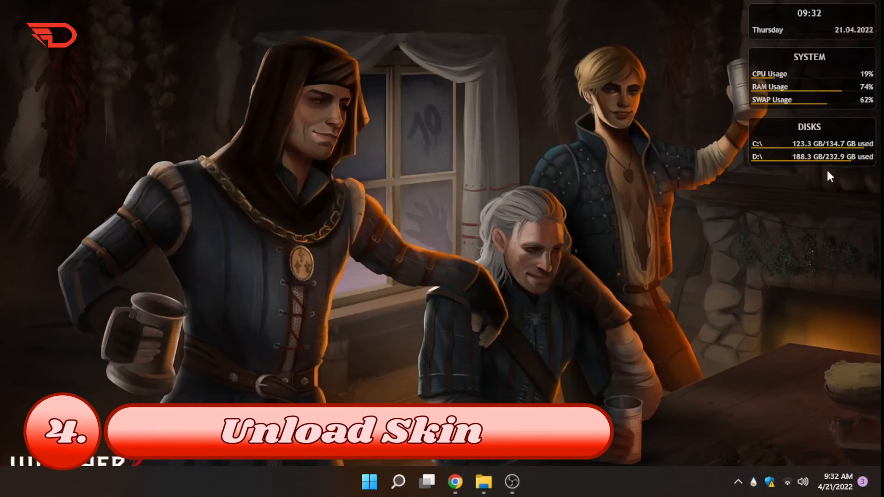
pyautogui.rightClick(828, 85)
pyautogui.click(819, 227)
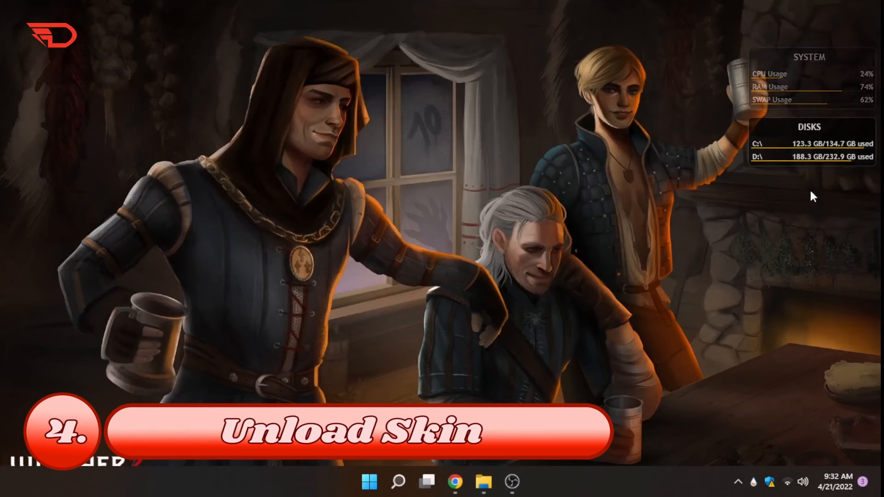
pyautogui.rightClick(779, 129)
pyautogui.click(818, 280)
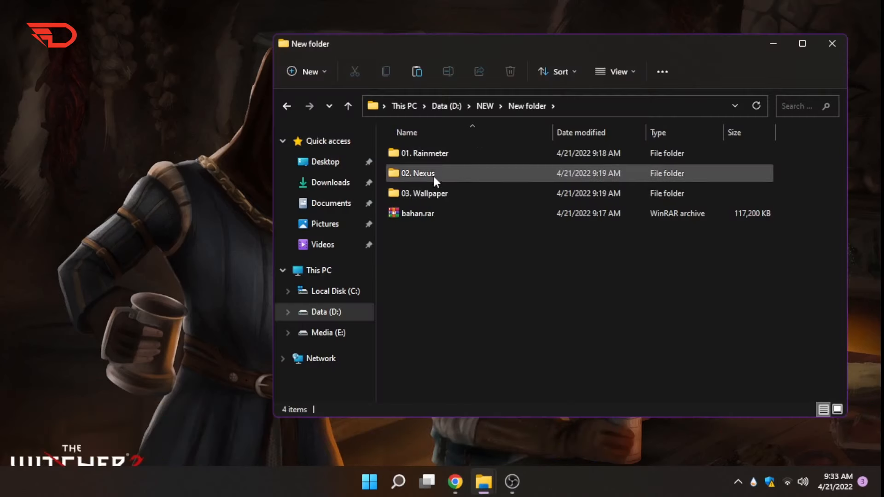
# Copy the Layouts folder from 01. Rainmeter\Layouts into the Rainmeter folder that the Paste 'Layouts' Here shortcut opens.
pyautogui.click(435, 153)
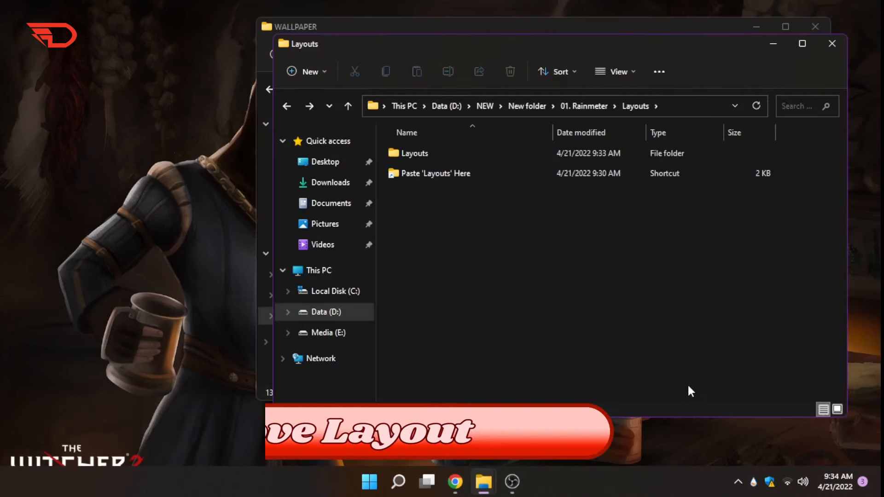
pyautogui.click(423, 154)
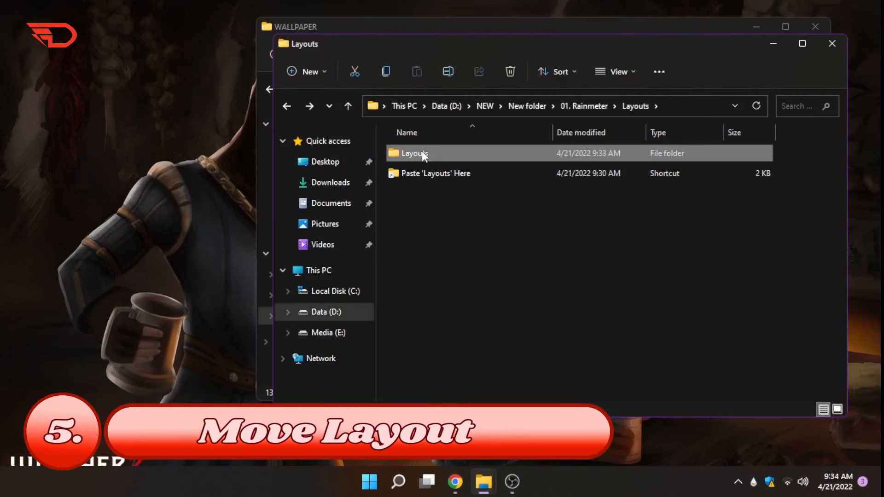
pyautogui.rightClick(422, 152)
pyautogui.click(459, 167)
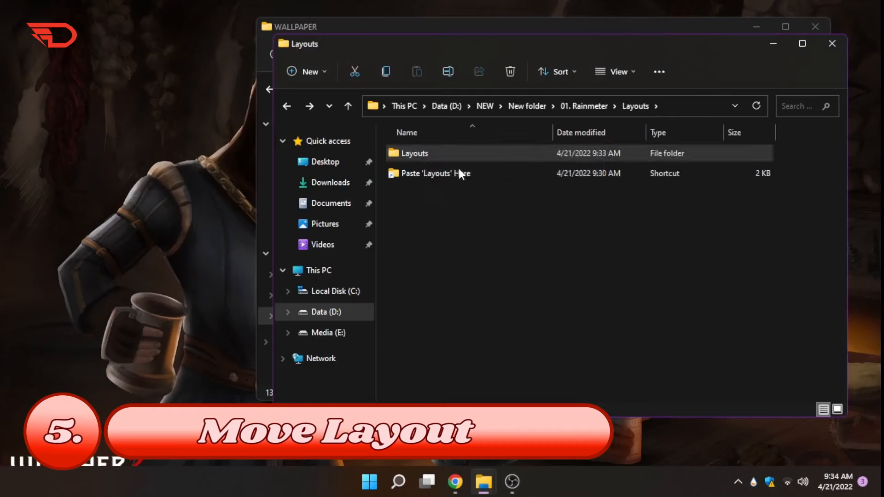
pyautogui.doubleClick(435, 171)
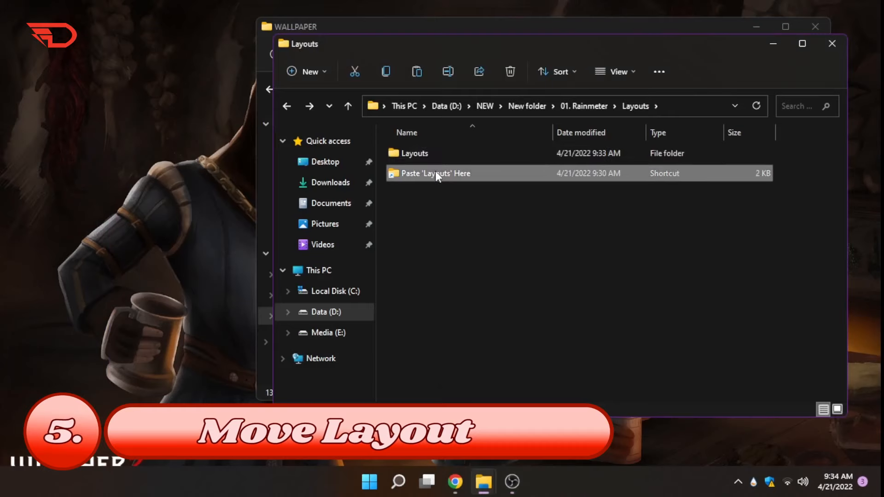
pyautogui.rightClick(492, 275)
pyautogui.click(509, 297)
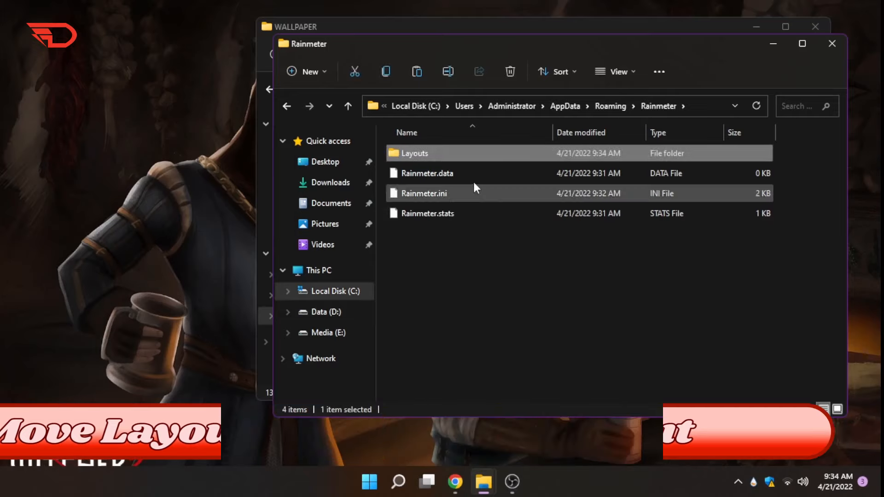
# Install the Simple Clock skin from the android_pie_style_clock package in the Skin folder, without loading its included skins.
pyautogui.click(286, 104)
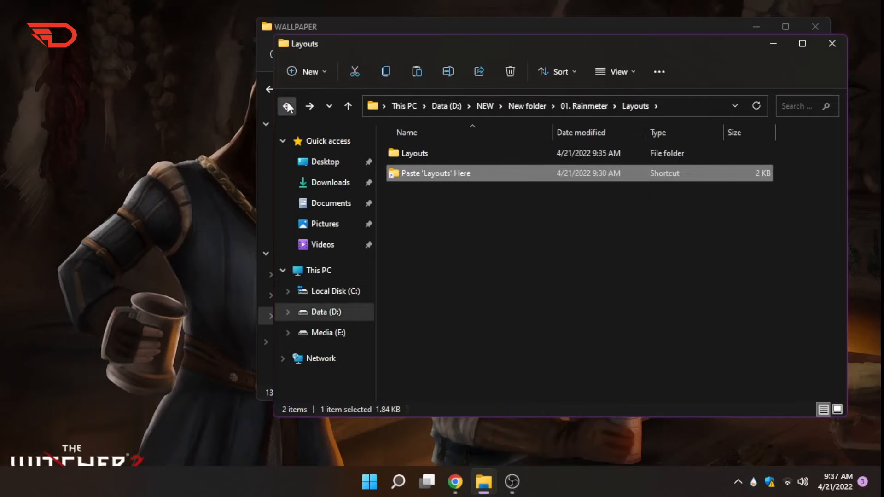
pyautogui.click(287, 105)
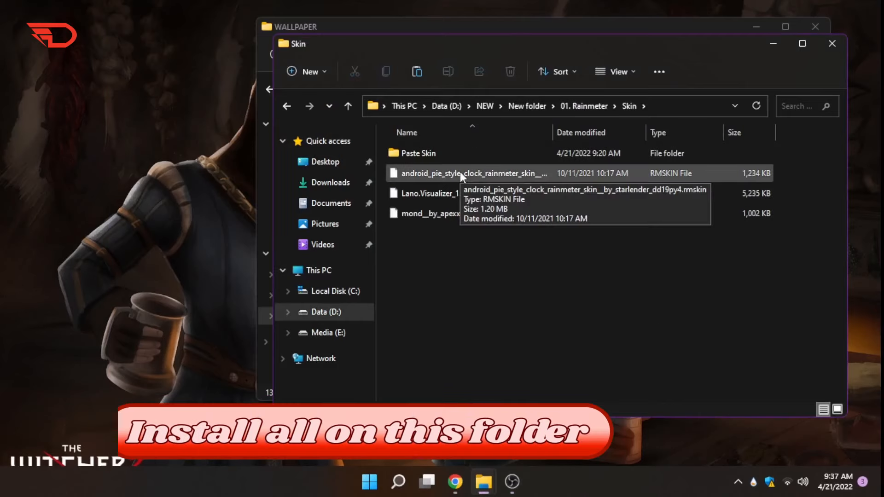
pyautogui.doubleClick(460, 172)
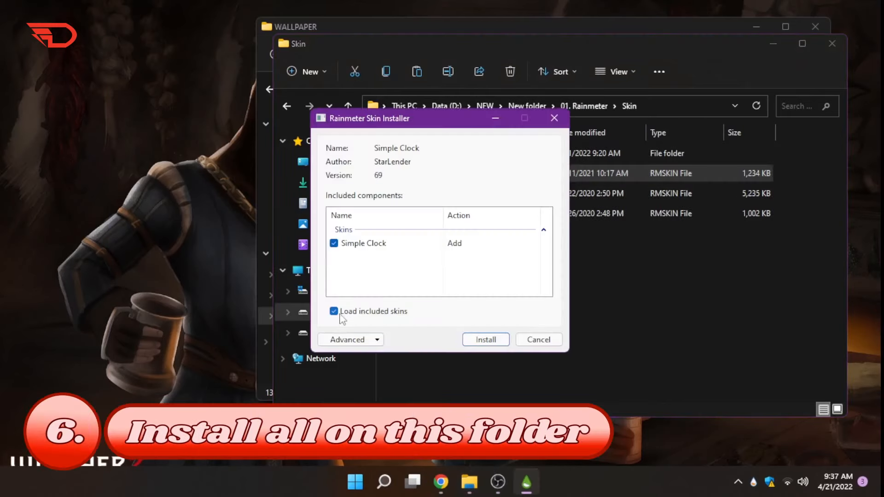
pyautogui.click(336, 312)
pyautogui.click(486, 340)
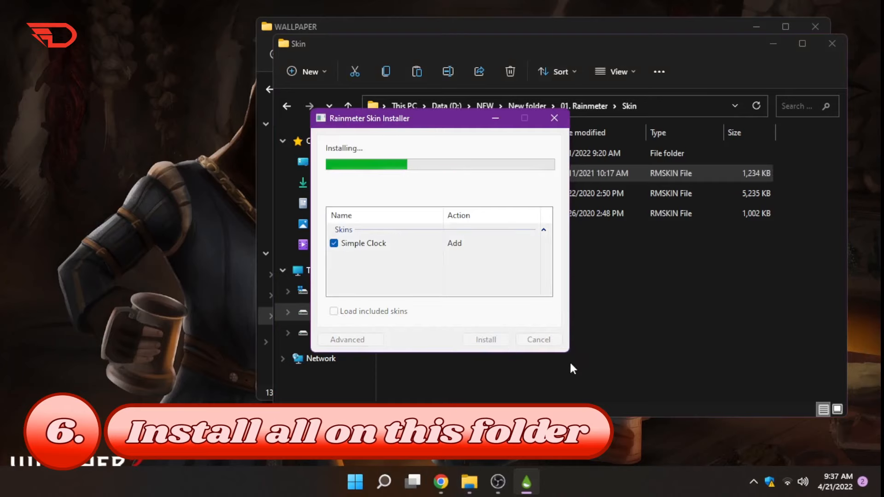
# Install the Lano Visualizer skin from Lano.Visualizer_1.1.0.rmskin with loading of included skins turned off.
pyautogui.doubleClick(449, 199)
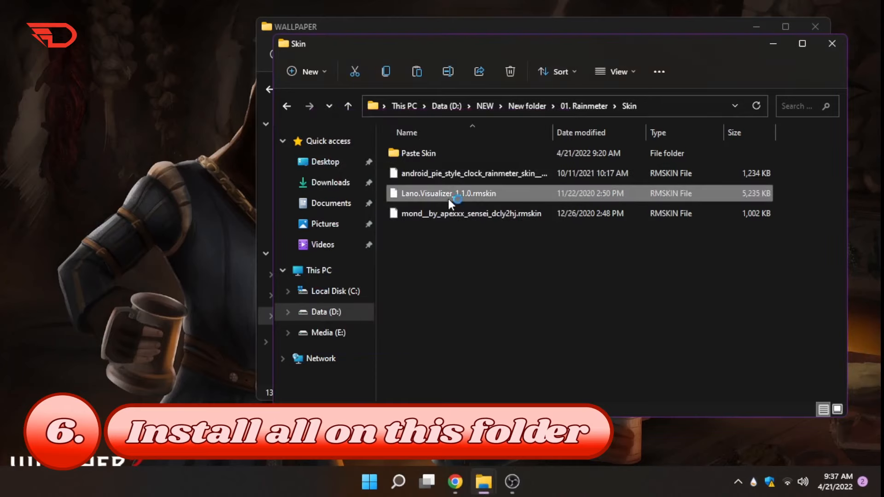
pyautogui.click(389, 335)
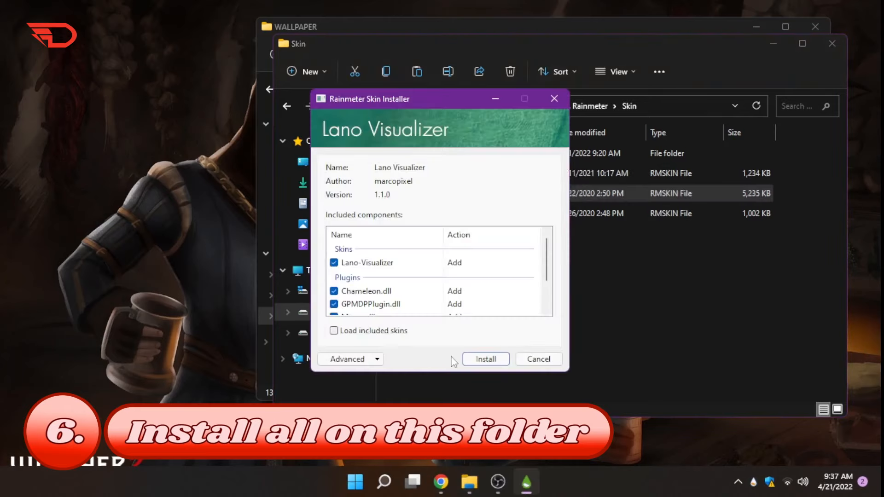
pyautogui.click(465, 359)
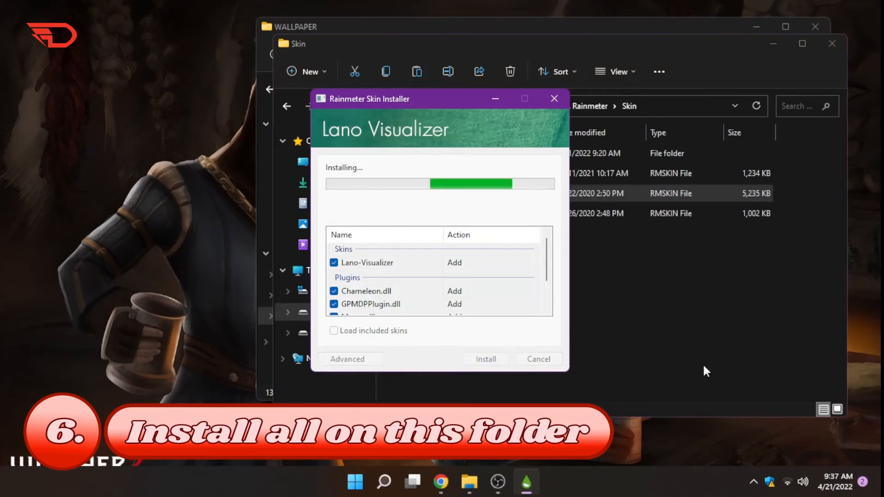
# Install the Mond skin from its rmskin package without applying the included layout.
pyautogui.doubleClick(452, 213)
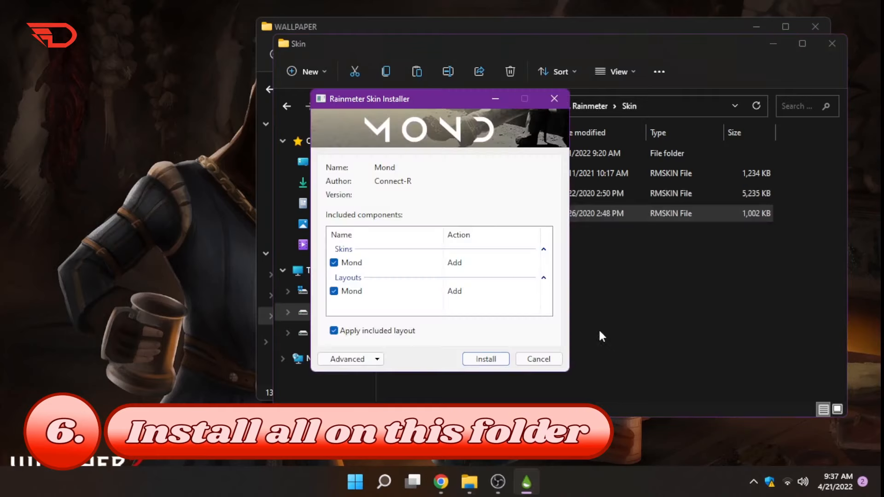
pyautogui.click(413, 332)
pyautogui.click(486, 359)
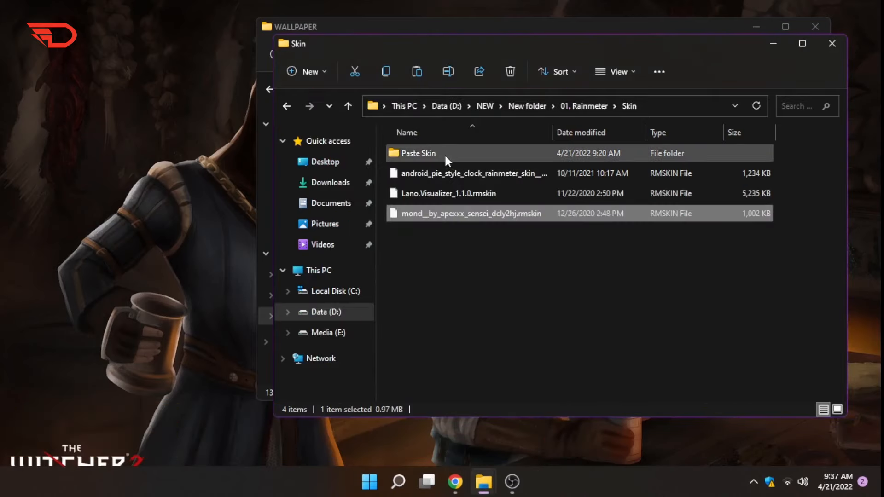
# Copy the Lano-Visualizer, Mond and Simple Clock folders from Paste Skin into Documents\Rainmeter\Skins, replacing the files already there.
pyautogui.doubleClick(443, 154)
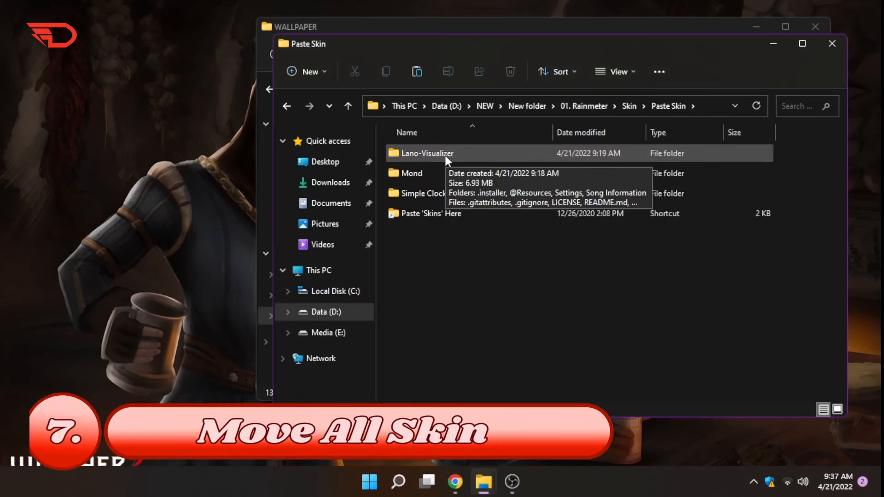
pyautogui.click(446, 156)
pyautogui.keyDown('shift'); pyautogui.click(449, 189); pyautogui.keyUp('shift')
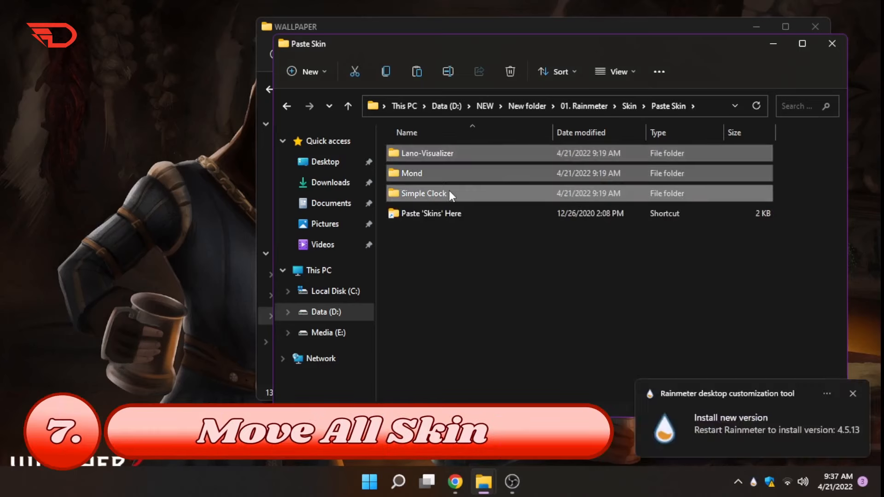
pyautogui.rightClick(449, 190)
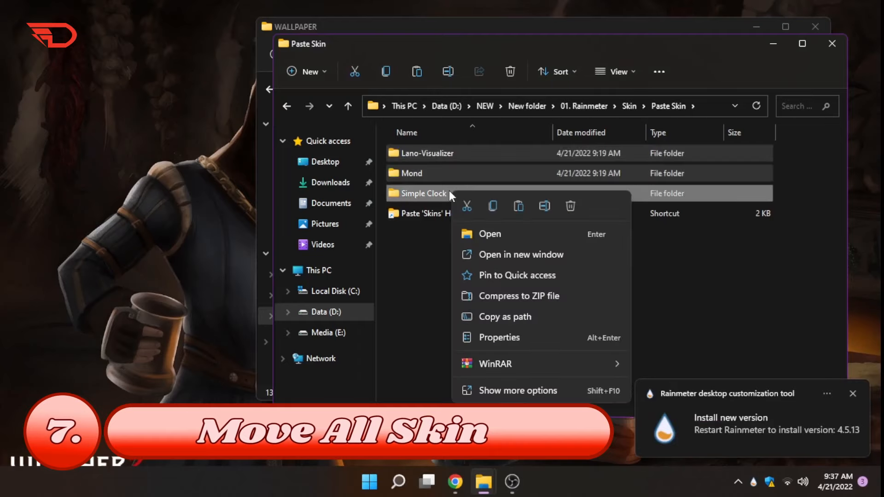
pyautogui.click(493, 206)
pyautogui.click(465, 210)
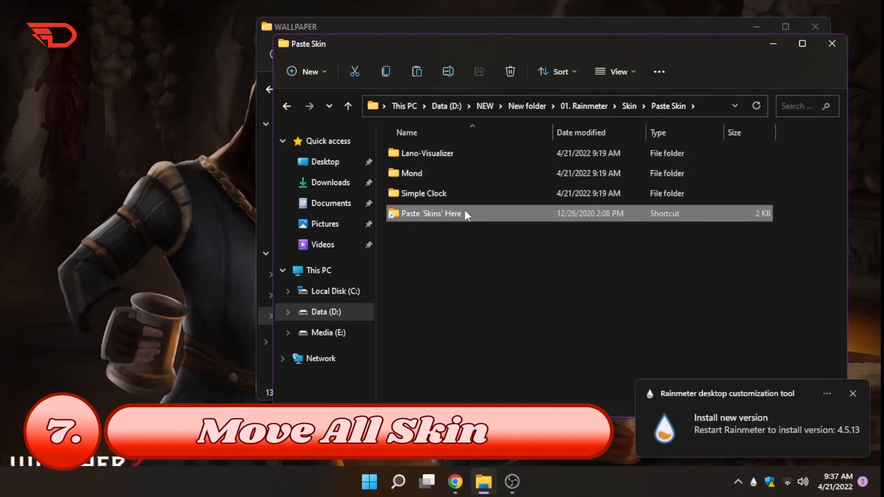
pyautogui.doubleClick(465, 210)
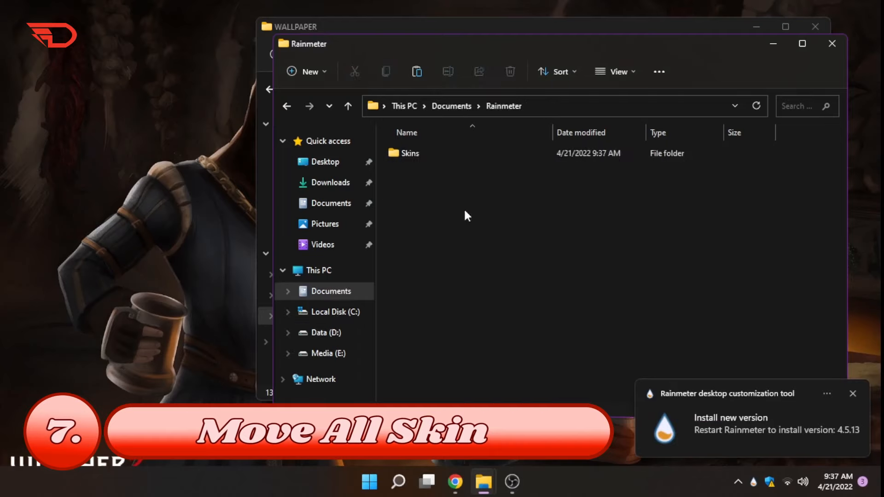
pyautogui.doubleClick(423, 153)
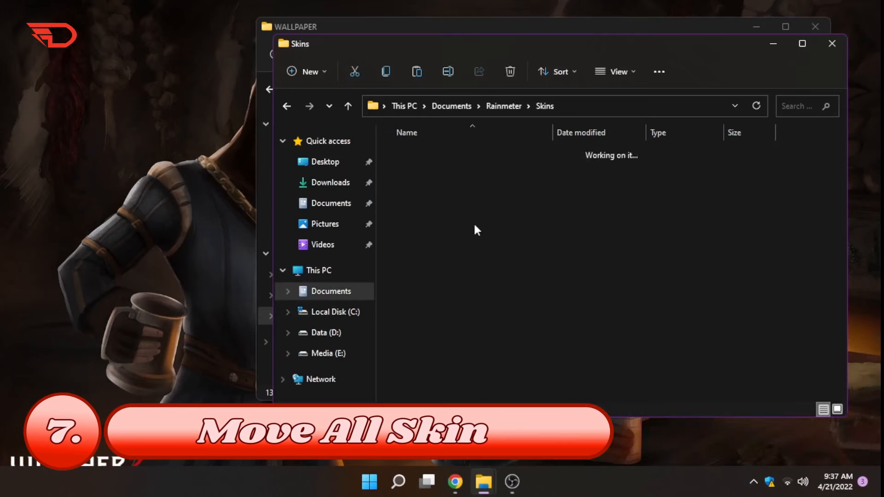
pyautogui.rightClick(498, 271)
pyautogui.click(505, 283)
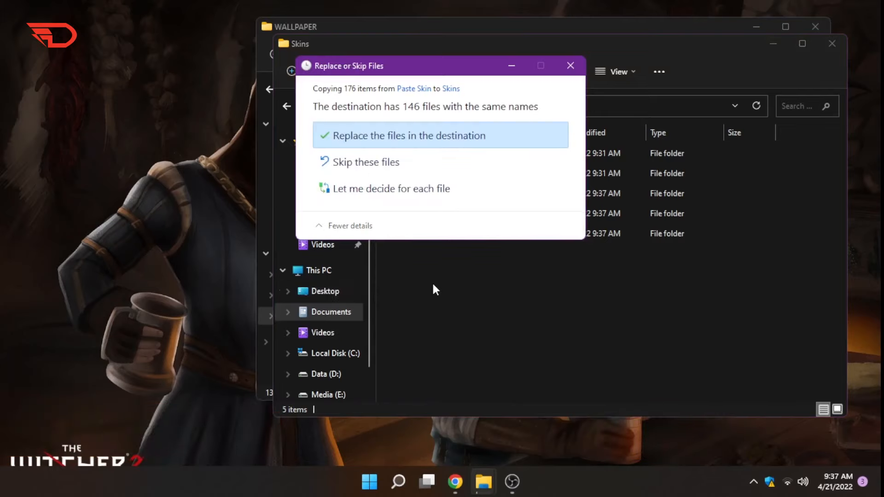
pyautogui.click(455, 144)
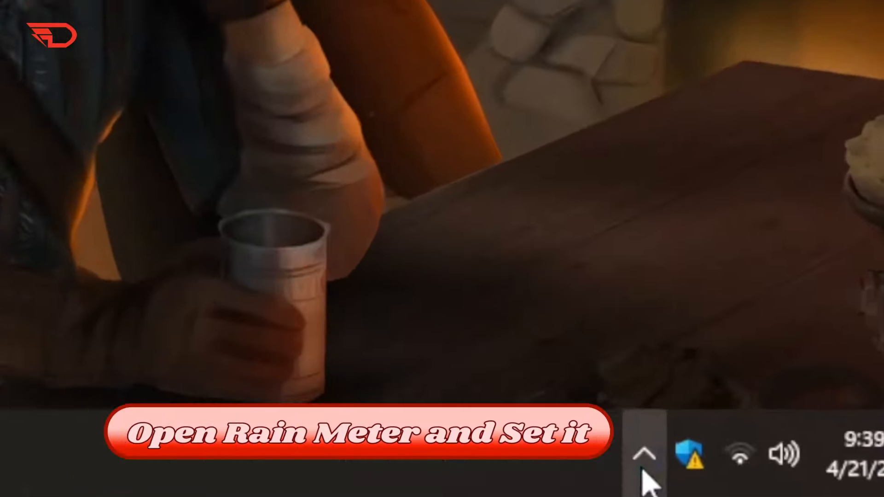
# Open the Rainmeter manager from the system tray and load the saved layout Layout 1080P.
pyautogui.click(753, 481)
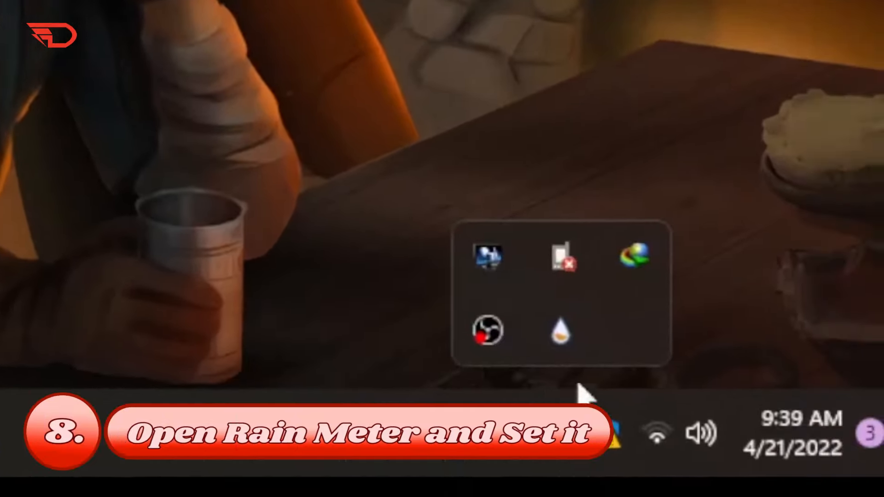
pyautogui.click(752, 445)
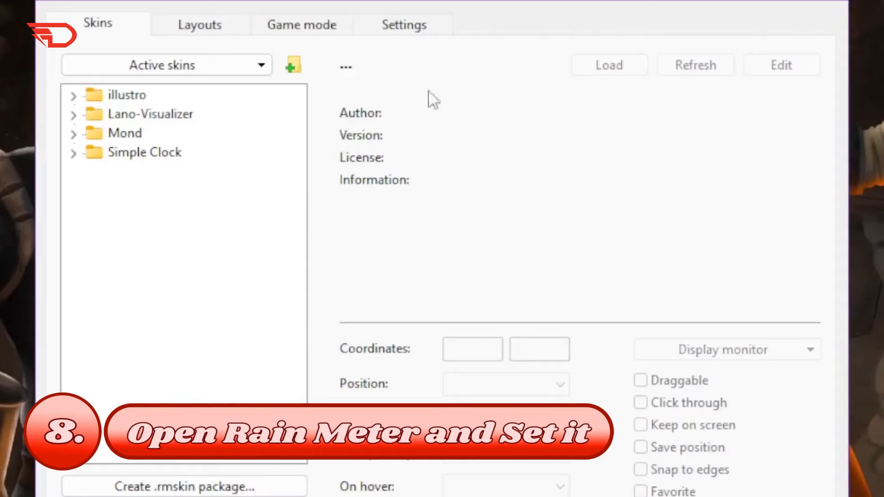
pyautogui.click(170, 29)
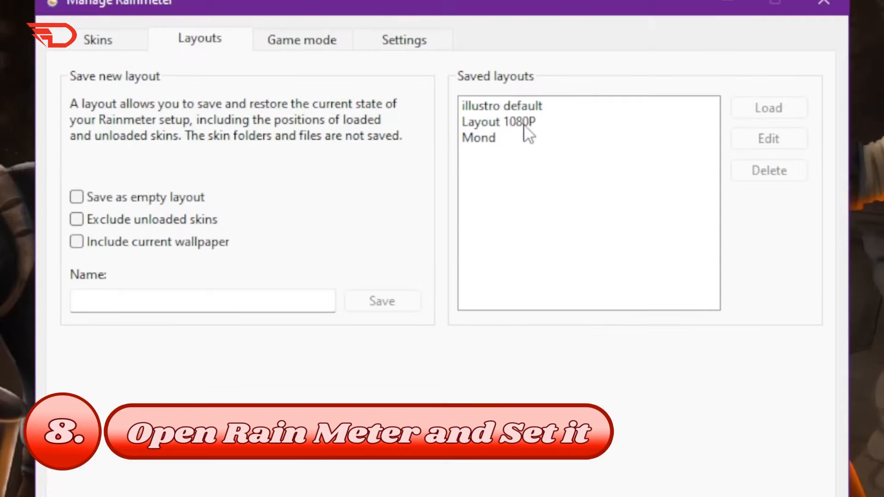
pyautogui.click(524, 122)
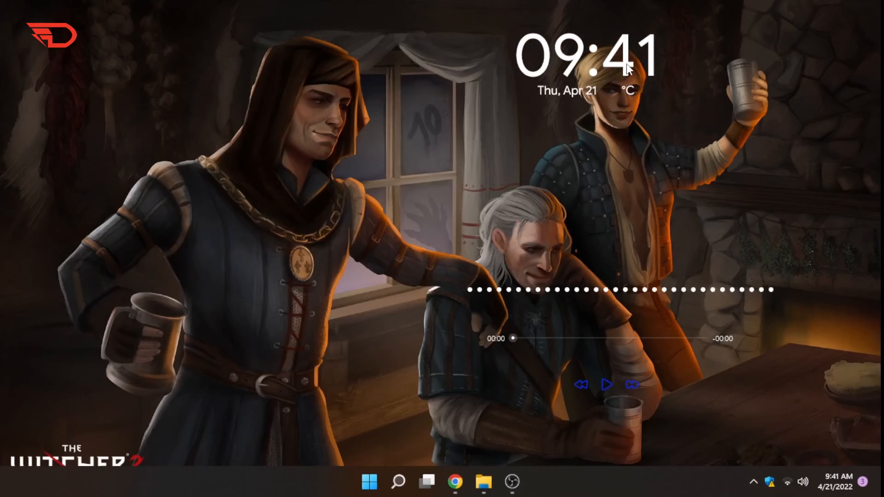
# Reposition the clock, visualizer and player skins so the clock sits top centre and the visualizer sits just above the player near the taskbar.
pyautogui.moveTo(627, 65); pyautogui.dragTo(495, 61)
pyautogui.moveTo(635, 290); pyautogui.dragTo(460, 293)
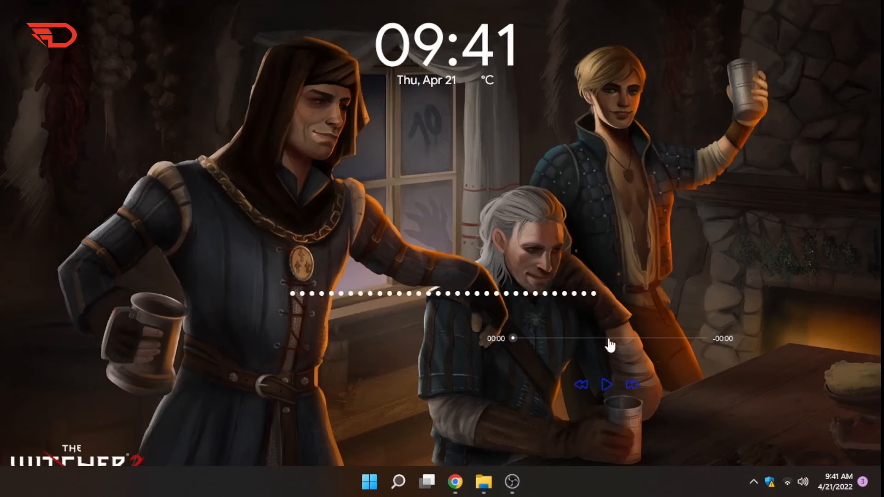
pyautogui.moveTo(610, 347); pyautogui.dragTo(424, 410)
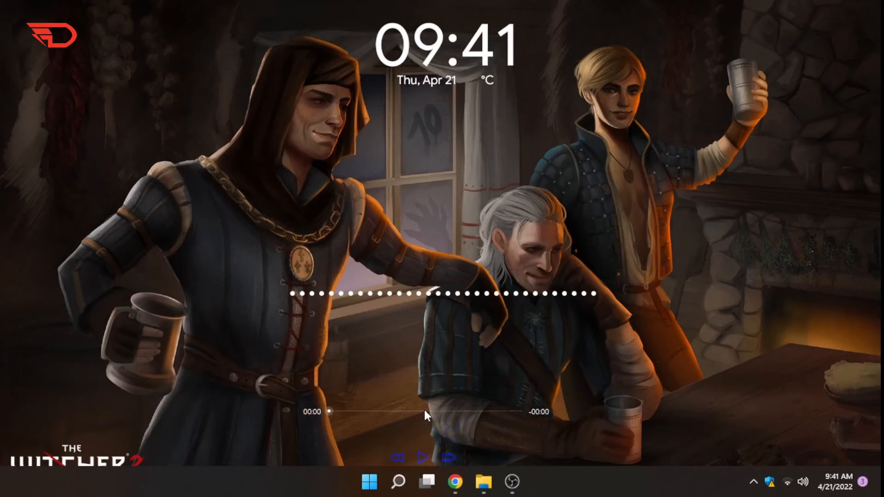
pyautogui.rightClick(536, 417)
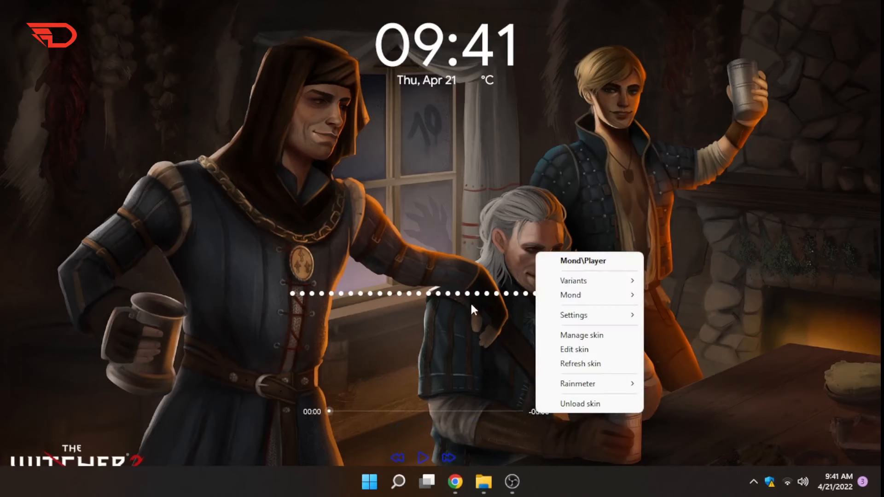
pyautogui.moveTo(471, 290); pyautogui.dragTo(455, 385)
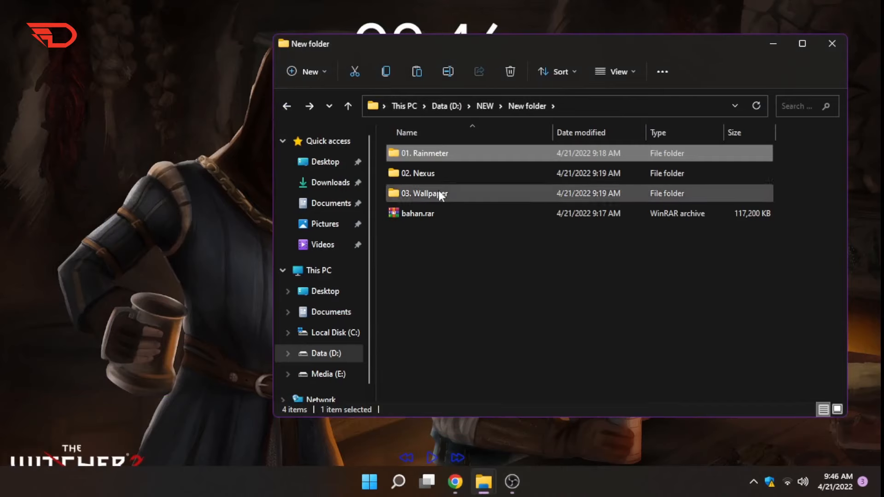
# Install Nexus from NexusSetup.exe in the 02. Nexus folder, using English, accepting the licence, keeping the default folders and launching it at the end.
pyautogui.click(446, 176)
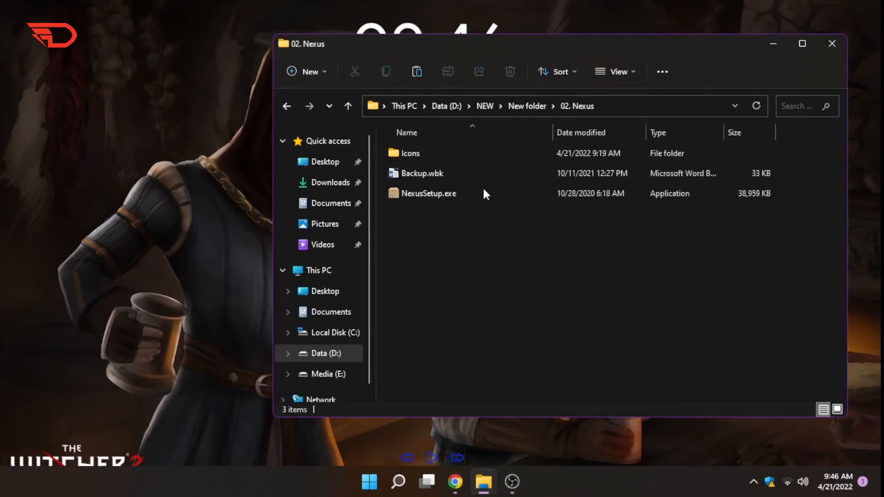
pyautogui.doubleClick(439, 189)
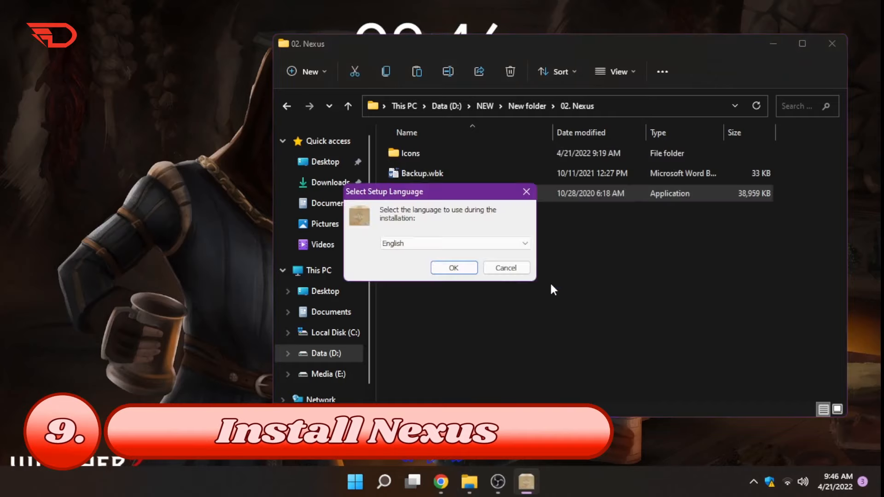
pyautogui.click(467, 270)
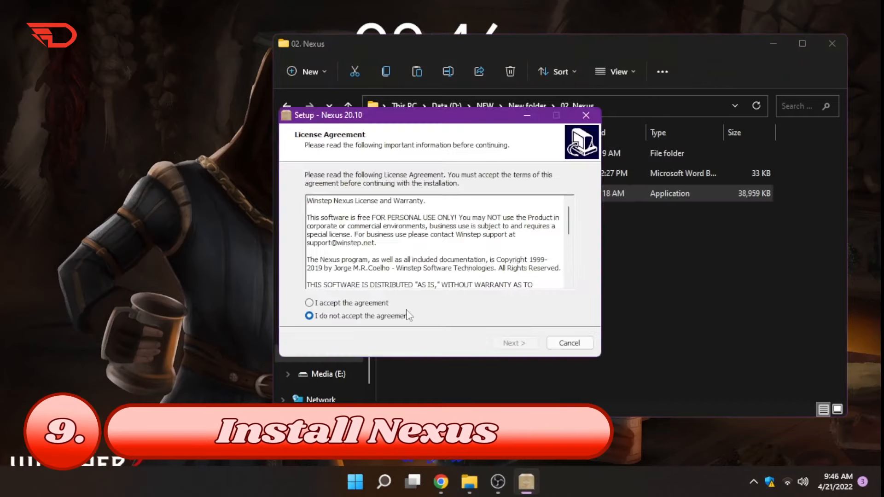
pyautogui.click(386, 304)
pyautogui.click(509, 342)
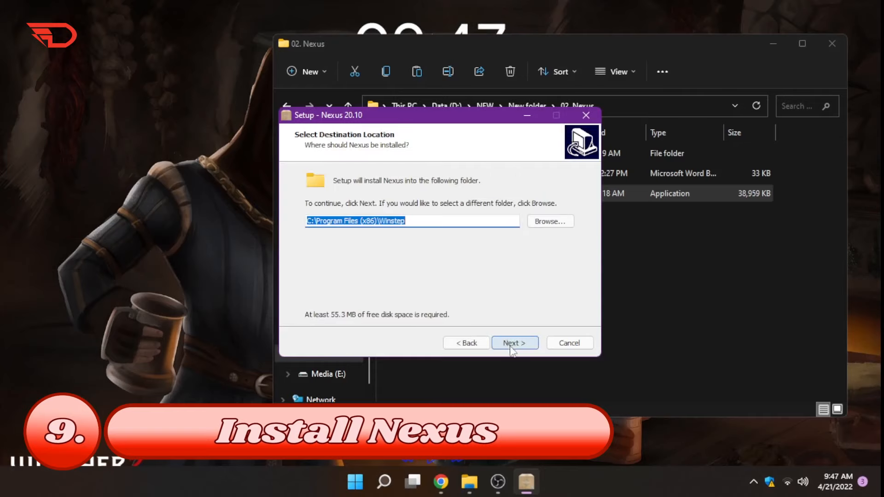
pyautogui.click(510, 345)
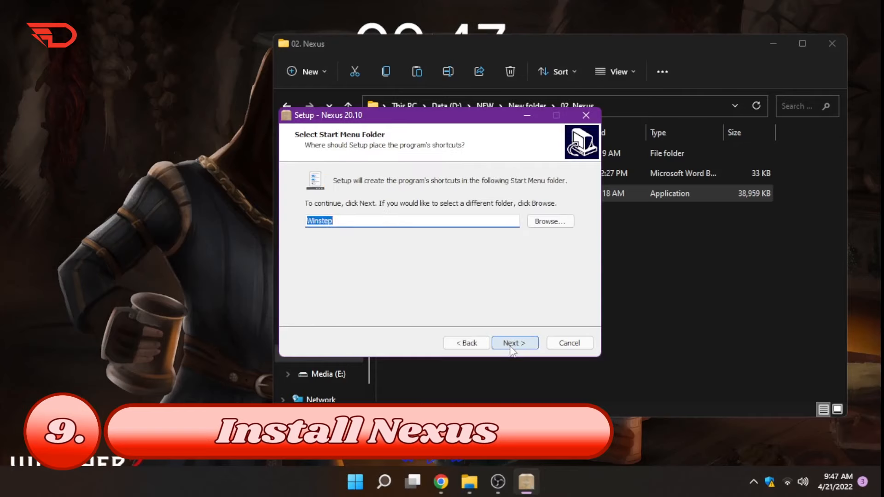
pyautogui.click(511, 346)
pyautogui.click(512, 347)
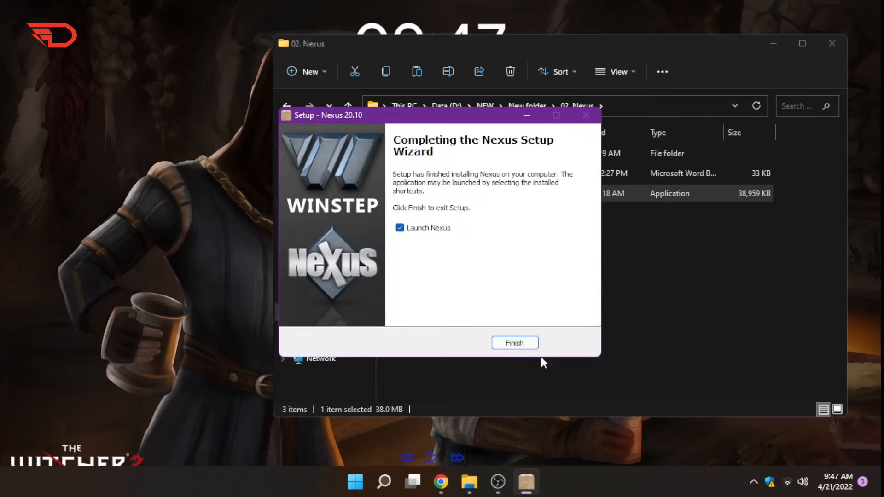
pyautogui.click(512, 345)
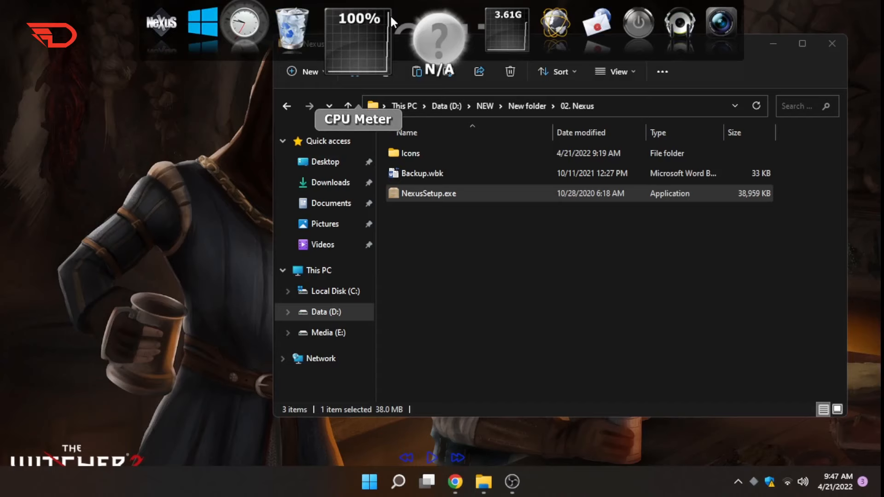
# Copy the White Dock Icons folder from 02. Nexus\Icons to Local Disk (C:) through the Paste 'White Dock Icons' HERE shortcut.
pyautogui.doubleClick(441, 151)
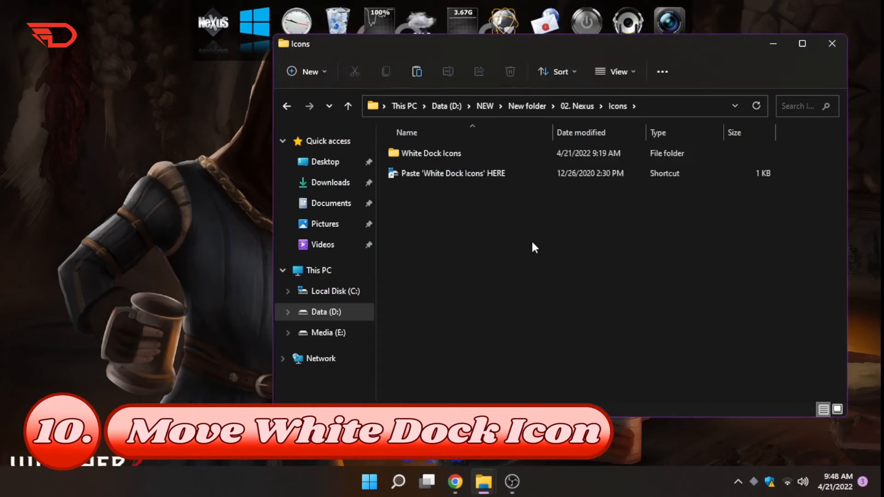
pyautogui.click(454, 156)
pyautogui.rightClick(454, 156)
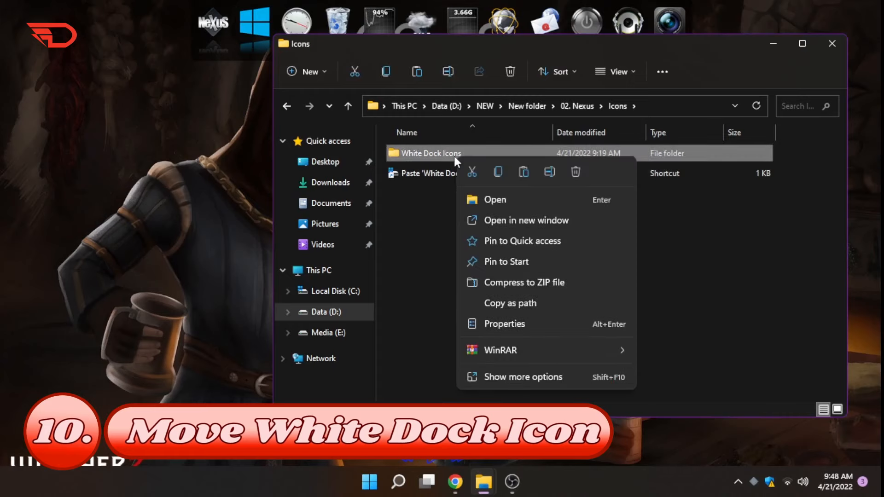
pyautogui.doubleClick(456, 175)
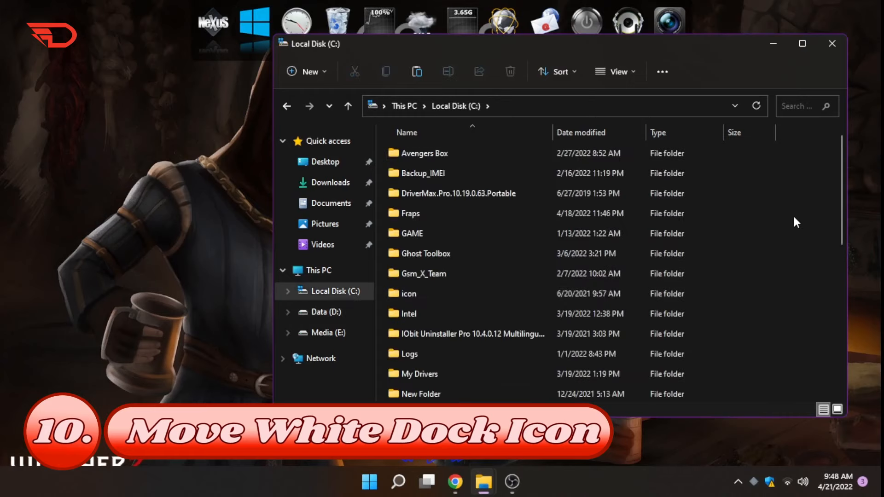
pyautogui.click(285, 106)
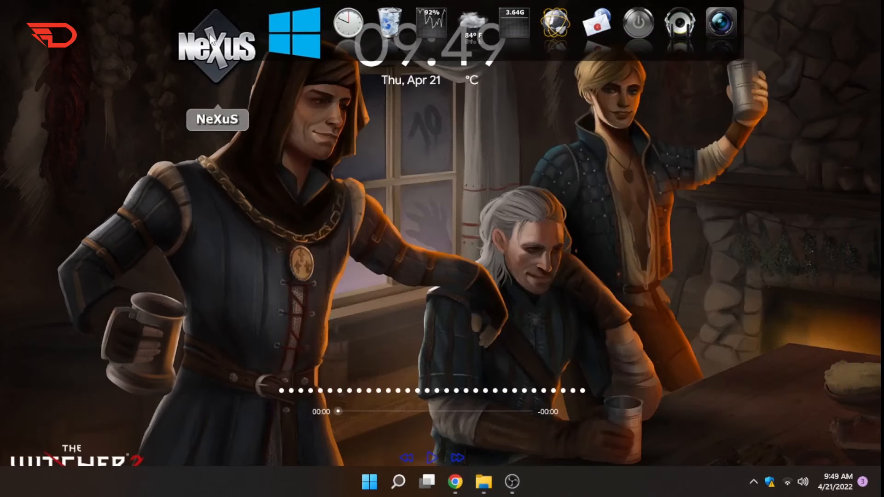
# Restore the Nexus dock settings from Backup.wbk in Data (D:)\NEW\New folder\02. Nexus through the advanced preferences.
pyautogui.click(211, 39)
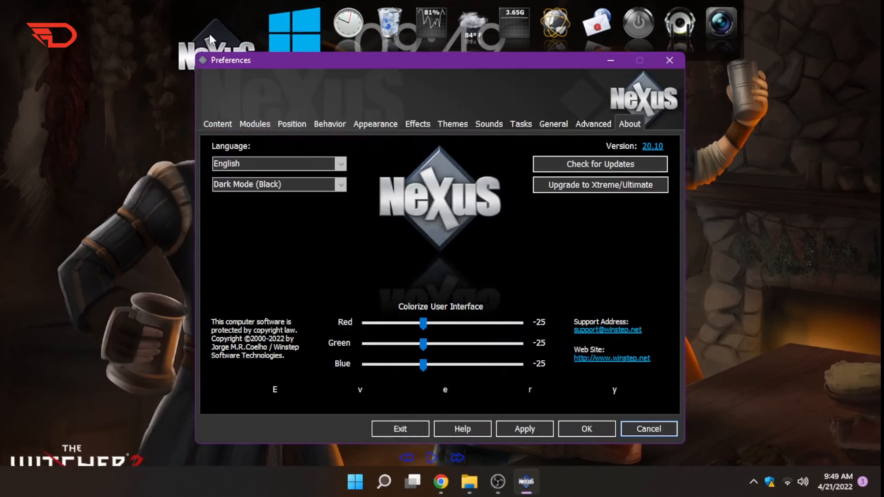
pyautogui.click(598, 124)
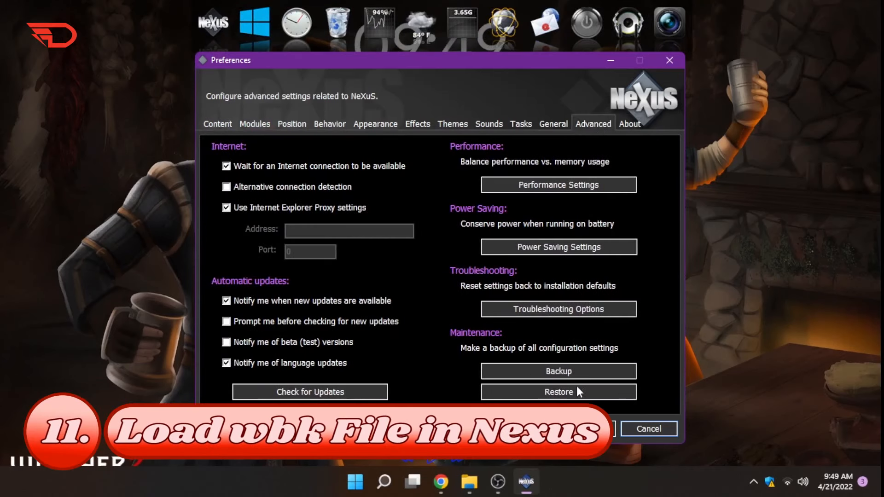
pyautogui.click(575, 391)
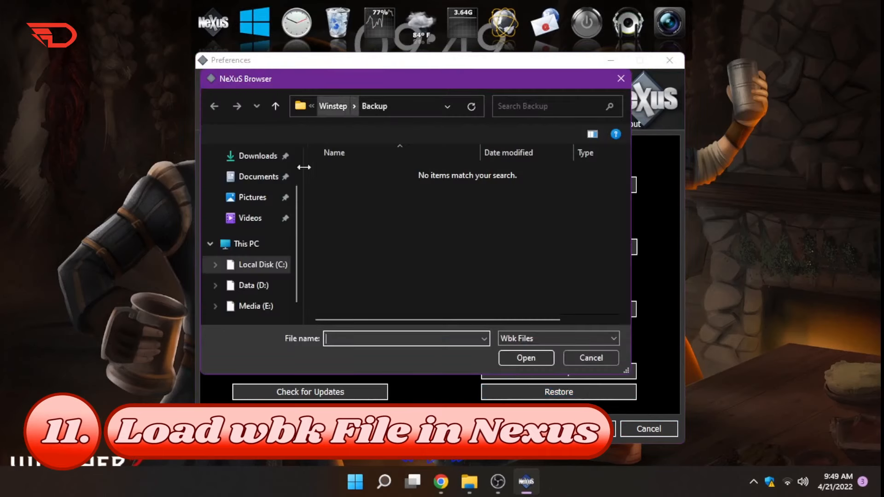
pyautogui.click(258, 266)
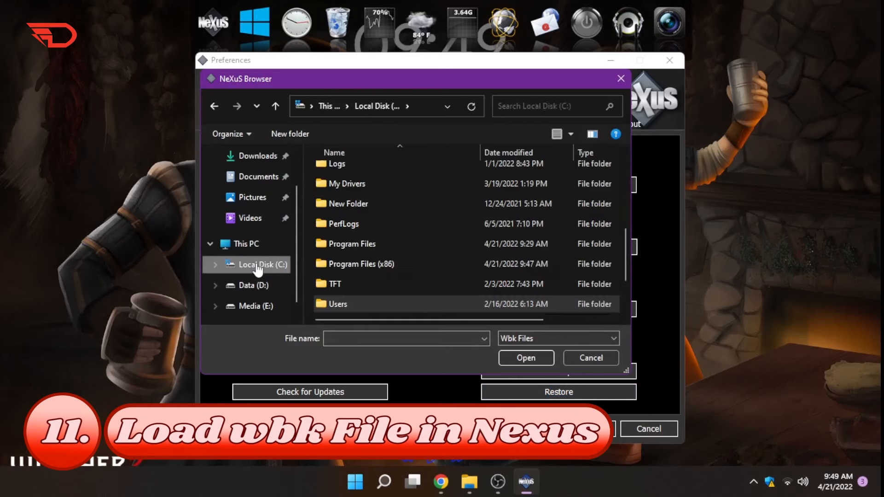
pyautogui.scroll(2, 263, 267)
pyautogui.scroll(-2, 261, 272)
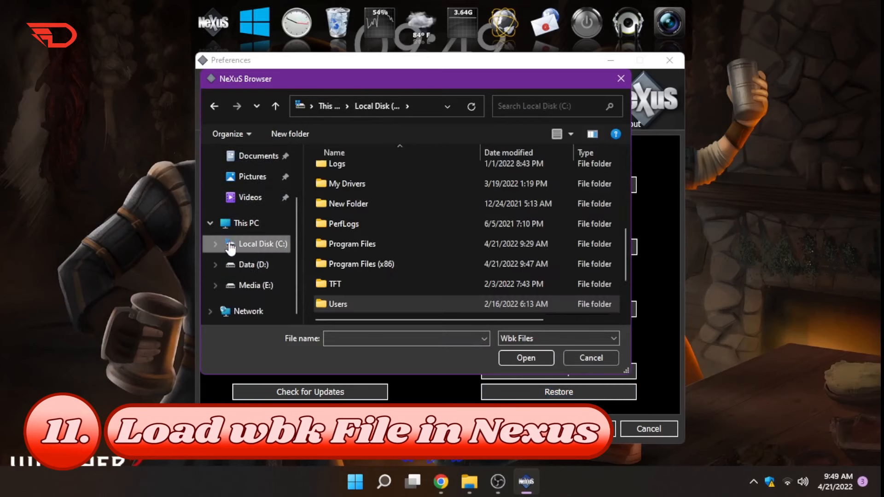
pyautogui.click(262, 266)
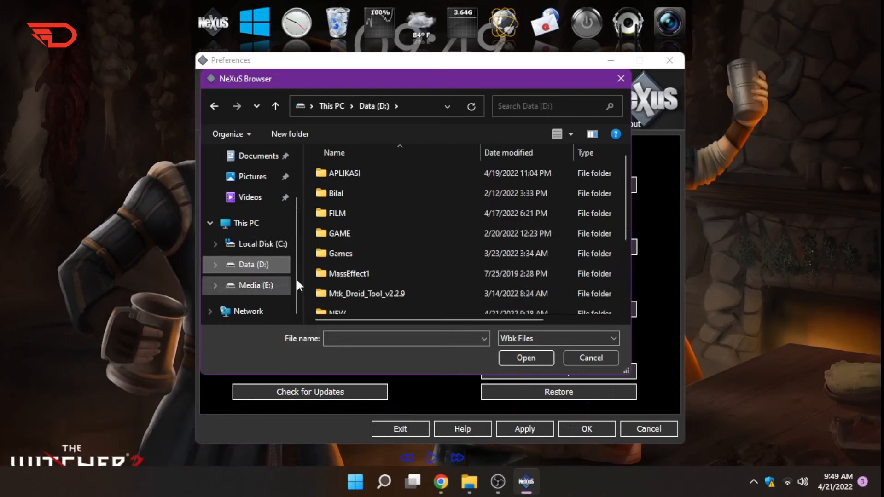
pyautogui.scroll(-2, 342, 212)
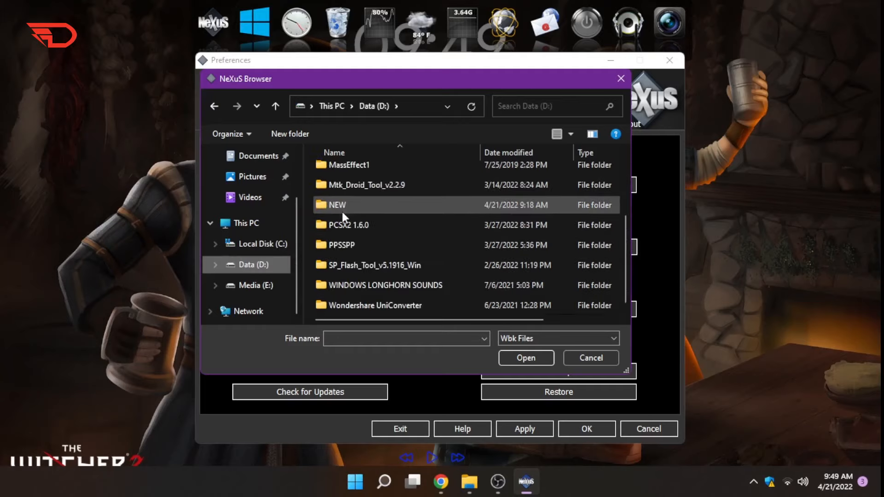
pyautogui.doubleClick(342, 212)
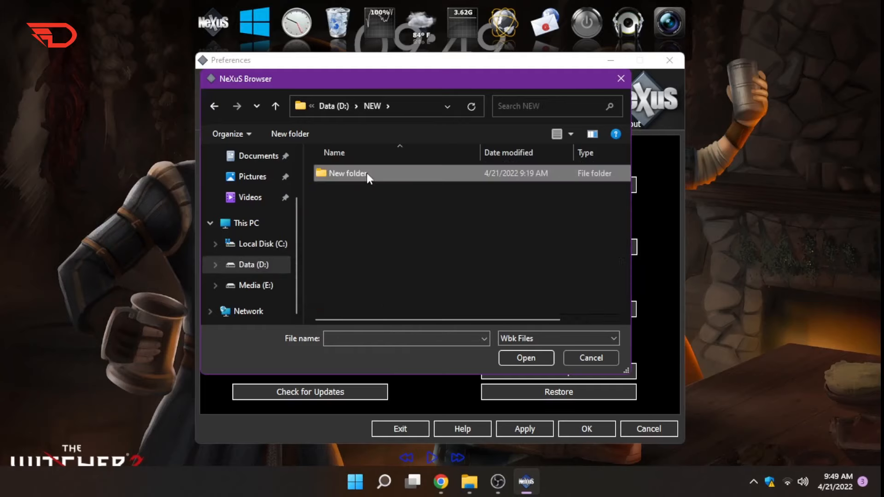
pyautogui.doubleClick(366, 173)
pyautogui.doubleClick(377, 201)
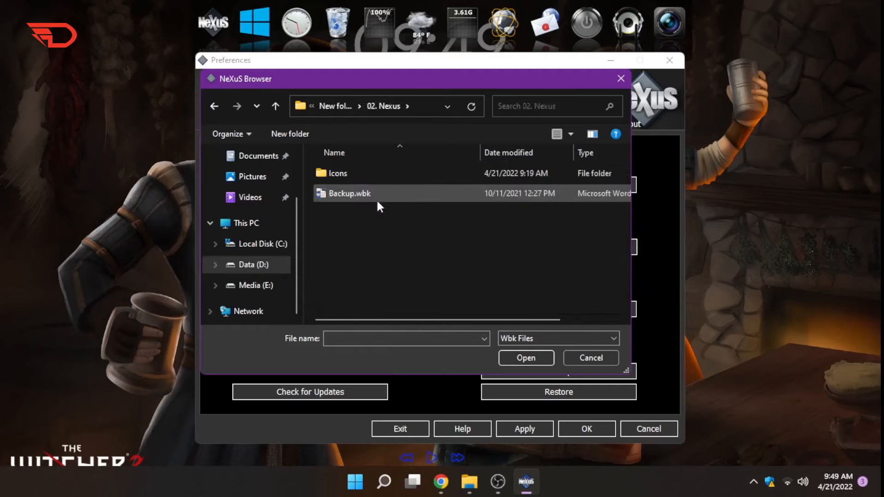
pyautogui.doubleClick(377, 198)
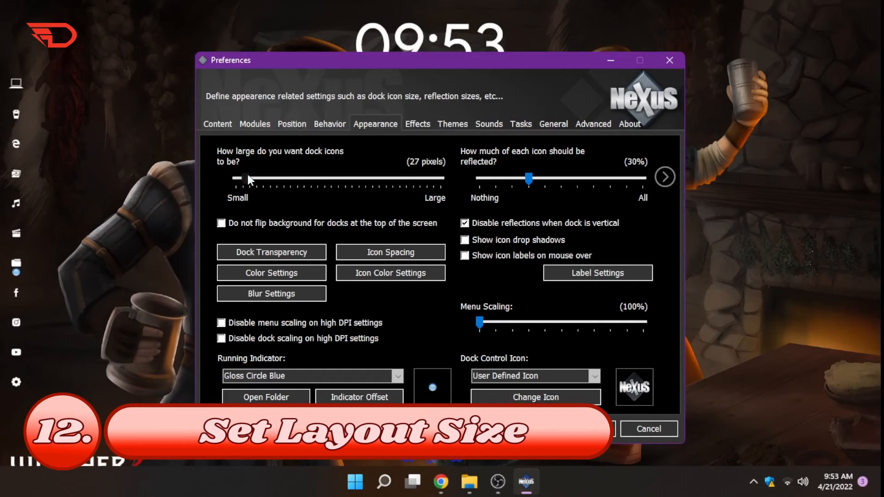
# Set the dock icon size to 28 pixels in the Nexus appearance preferences and apply it.
pyautogui.moveTo(245, 175); pyautogui.dragTo(247, 178)
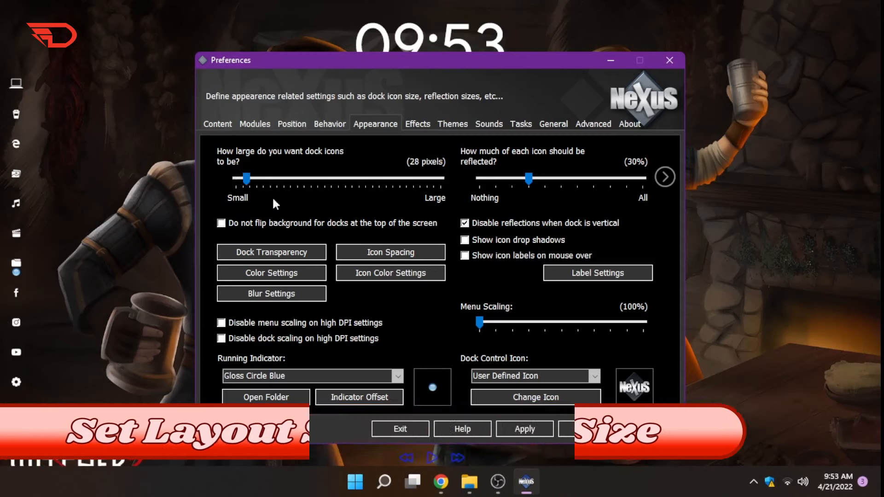
pyautogui.click(510, 429)
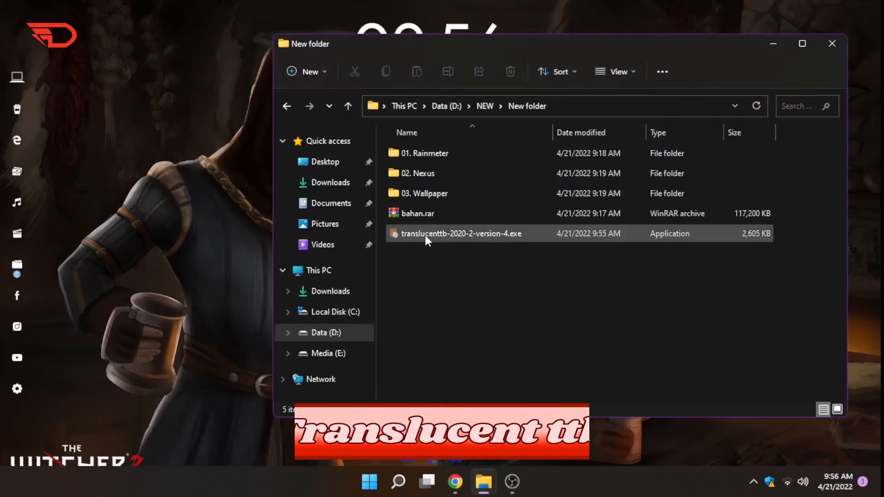
# Install TranslucentTB from translucenttb-2020-2-version-4.exe into the default folder, accepting the setup licence, launching it at the end and agreeing to the GPLv3 license.
pyautogui.doubleClick(424, 236)
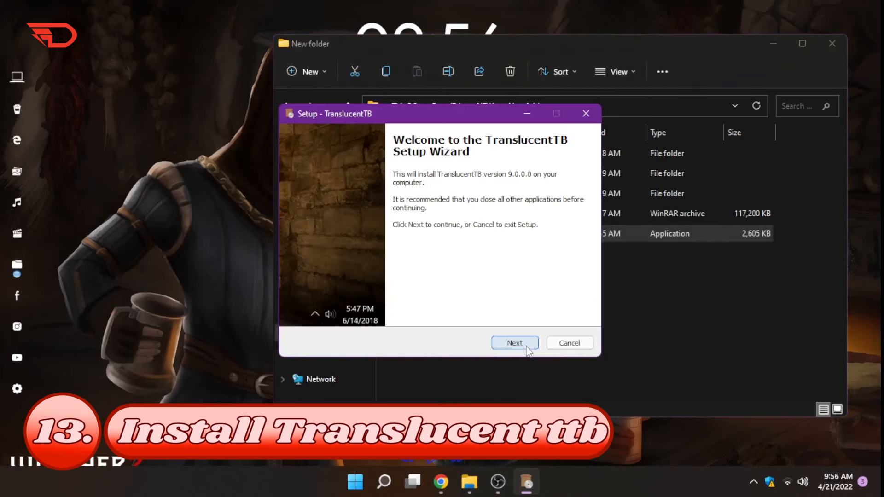
pyautogui.click(526, 343)
pyautogui.click(308, 303)
pyautogui.click(511, 343)
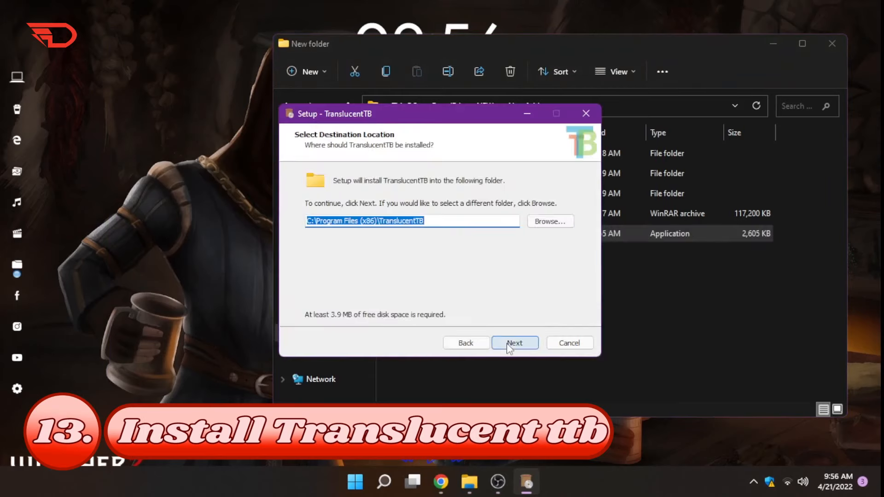
pyautogui.click(507, 344)
pyautogui.click(507, 344)
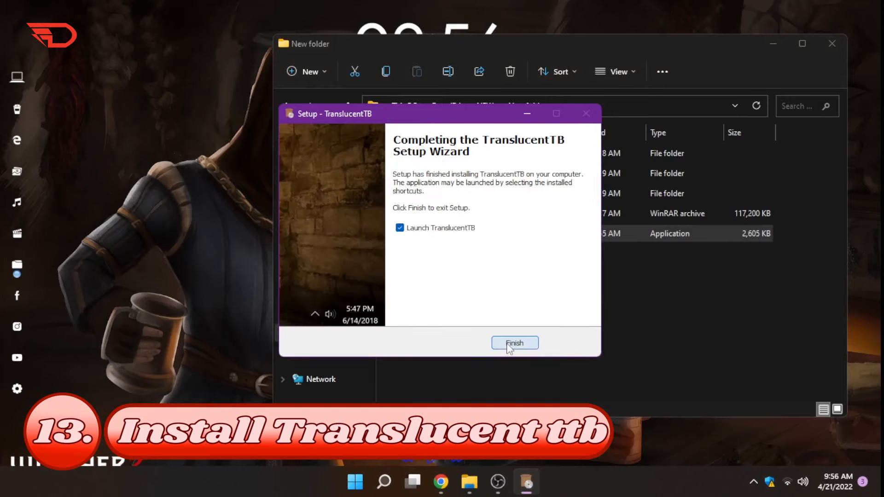
pyautogui.click(507, 344)
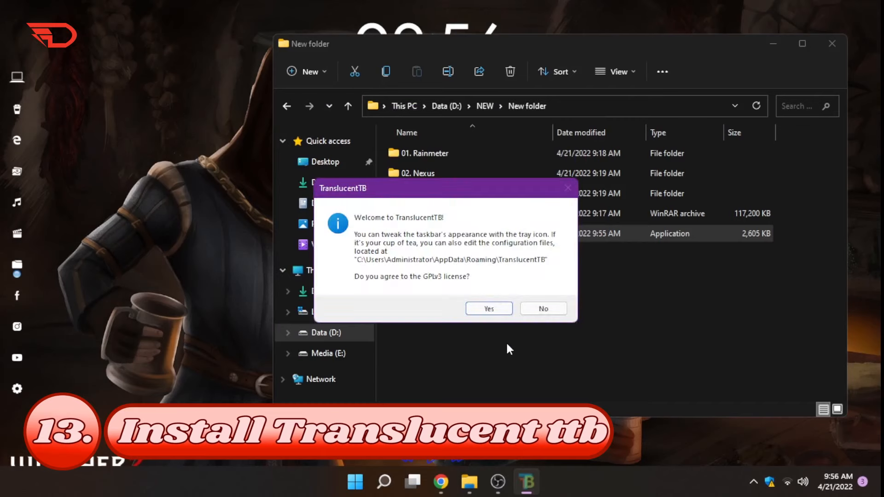
pyautogui.click(489, 308)
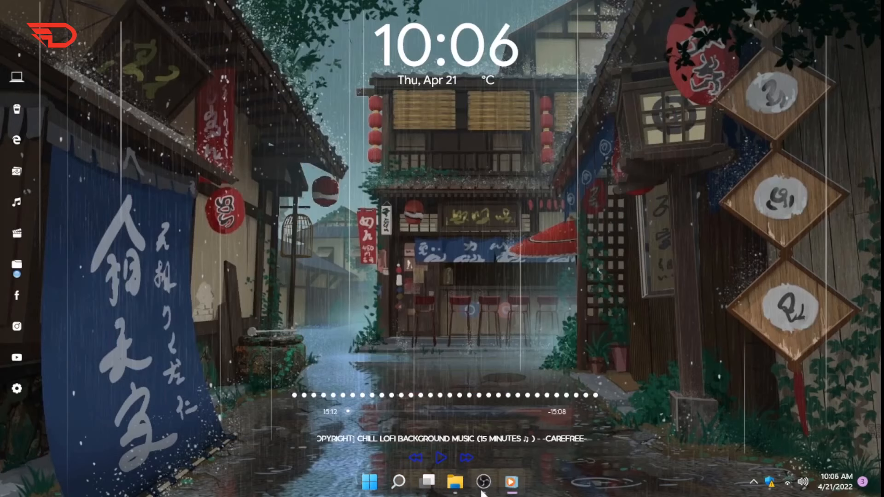
# Start music playback from the player skin on the desktop to run the visualizer.
pyautogui.click(441, 457)
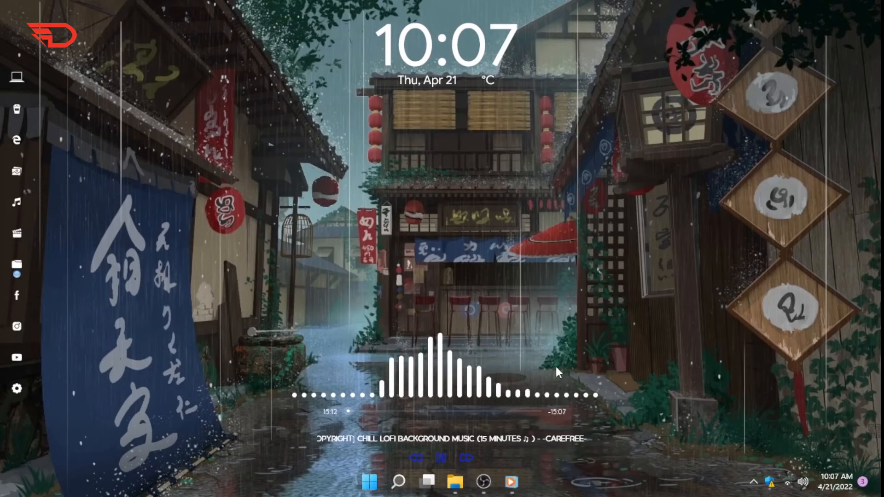